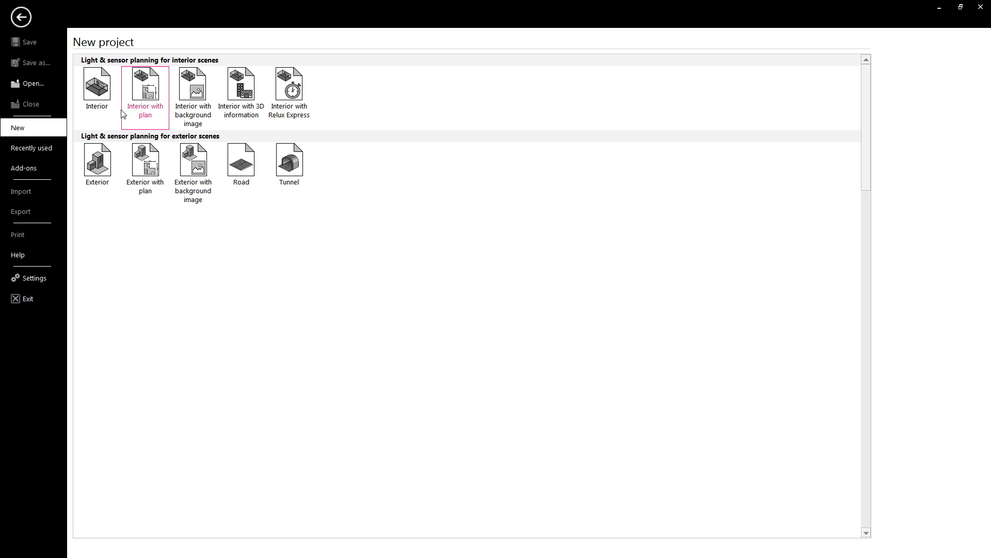
# Start a new Interior project for light and sensor planning so that its project data can be entered
pyautogui.click(95, 98)
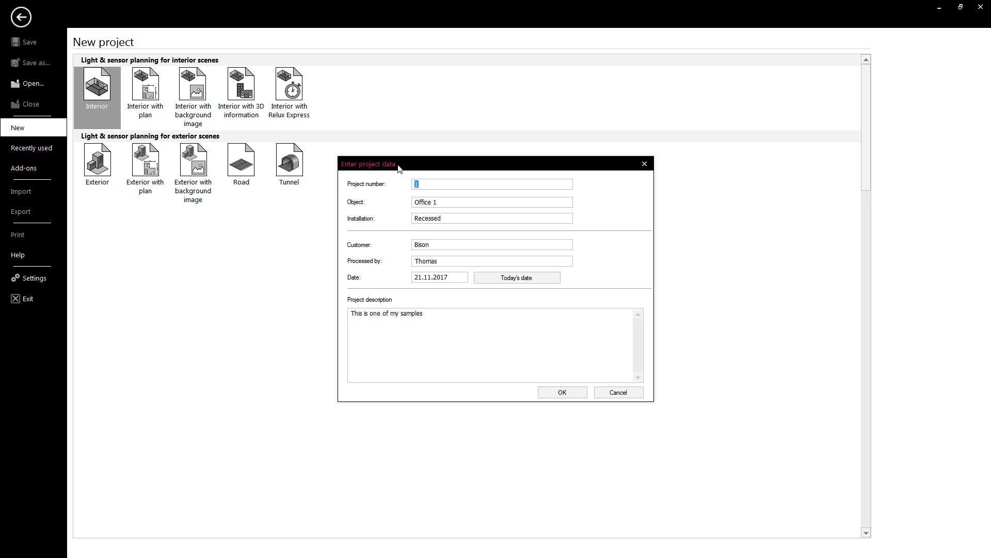
pyautogui.moveTo(446, 164); pyautogui.dragTo(284, 112)
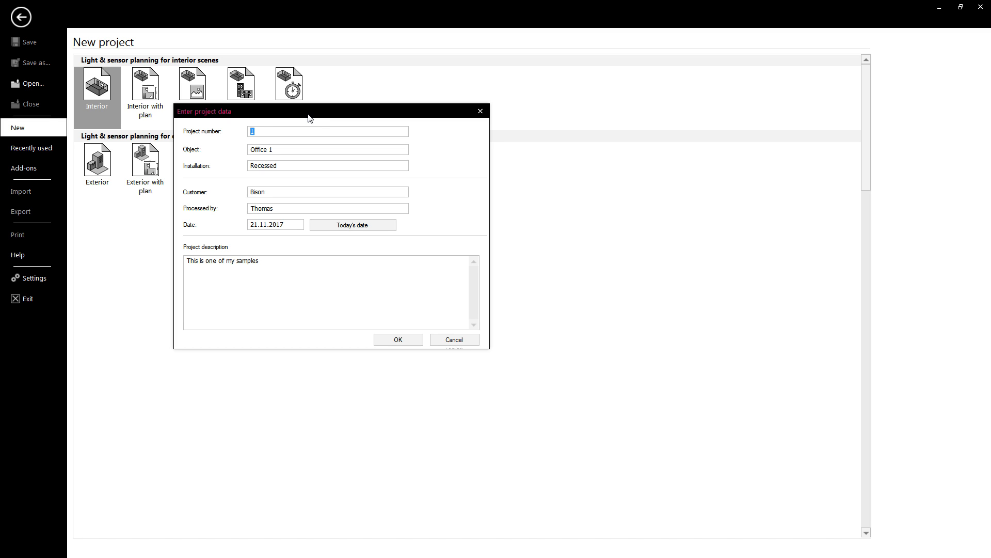
pyautogui.moveTo(309, 117); pyautogui.dragTo(323, 109)
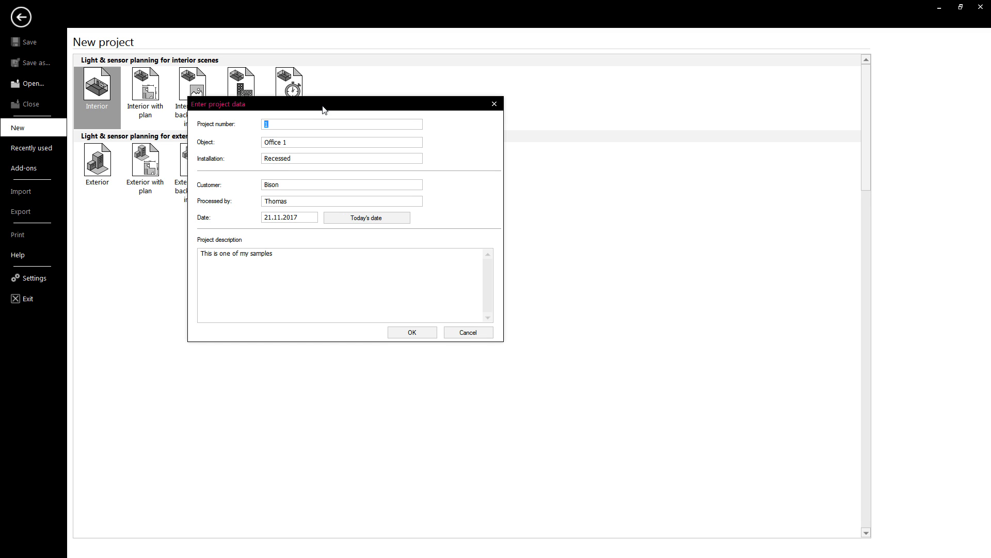
pyautogui.moveTo(322, 109); pyautogui.dragTo(319, 113)
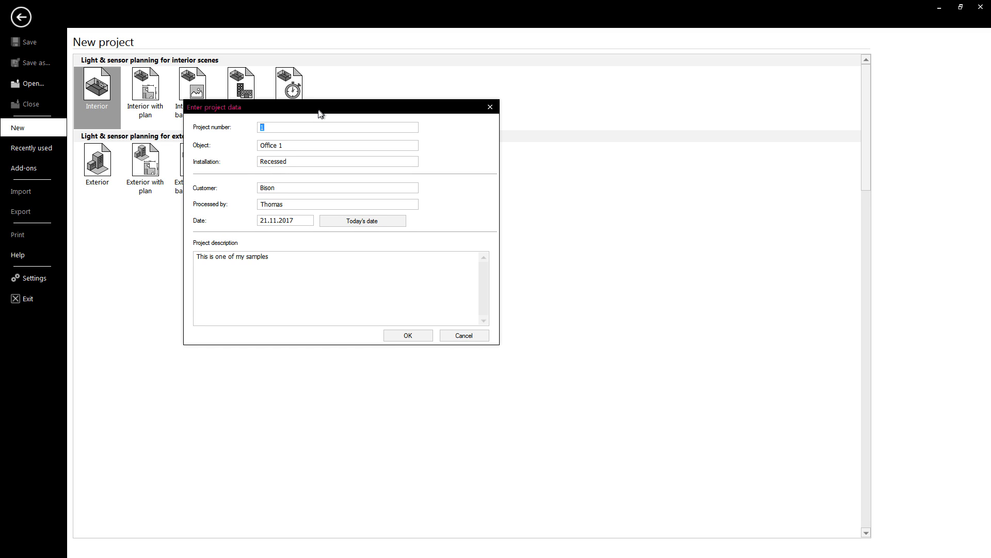
pyautogui.click(297, 145)
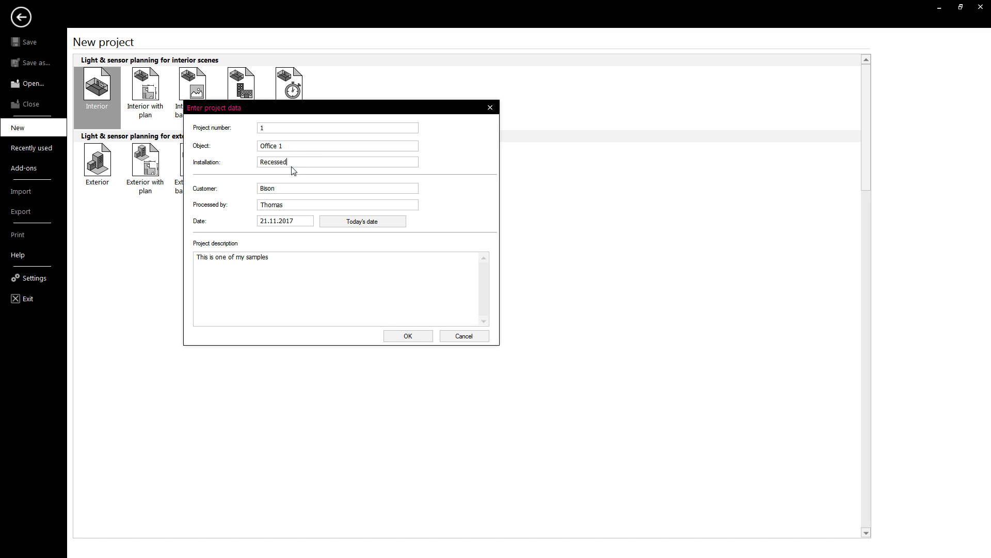
pyautogui.click(294, 126)
pyautogui.moveTo(280, 111); pyautogui.dragTo(275, 114)
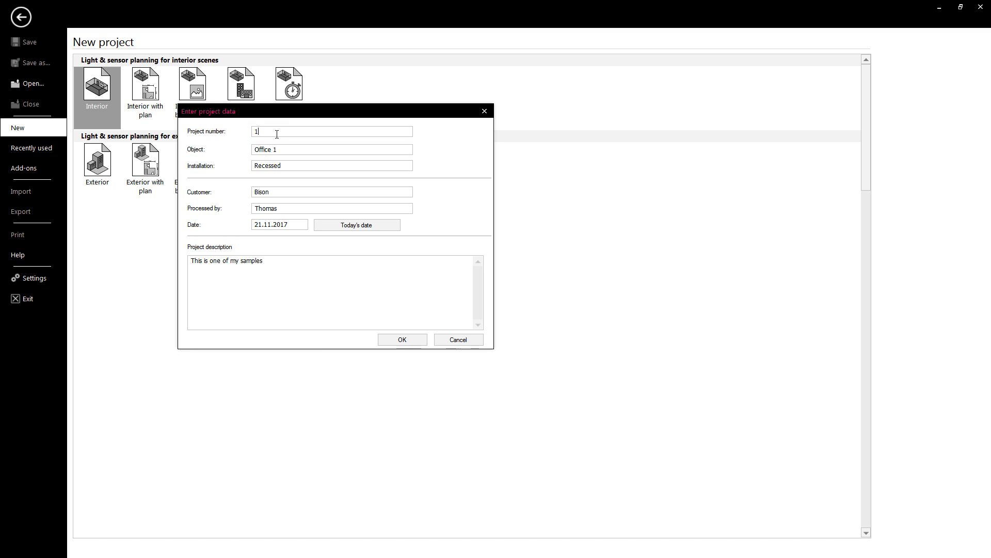
pyautogui.moveTo(299, 116); pyautogui.dragTo(305, 113)
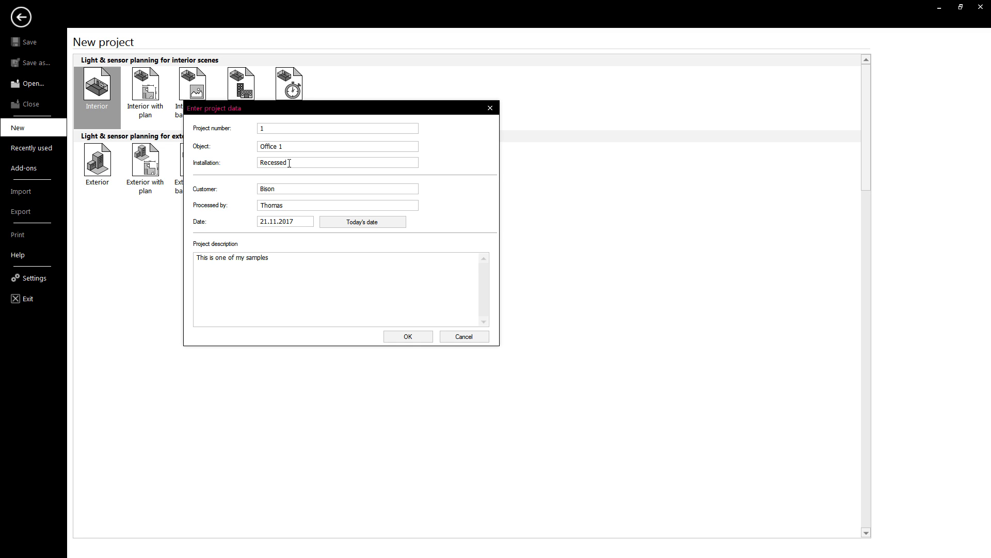
pyautogui.moveTo(341, 109); pyautogui.dragTo(350, 103)
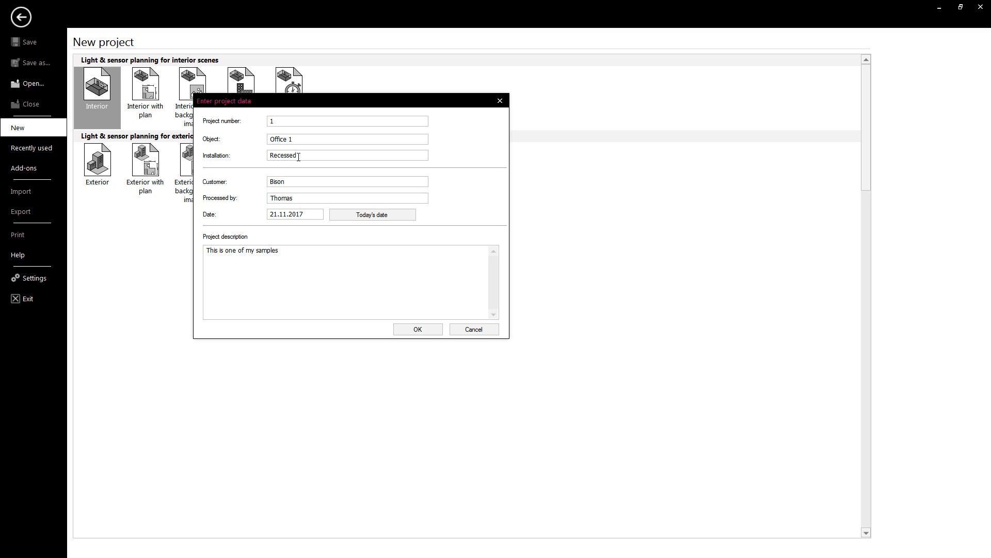
pyautogui.moveTo(343, 100); pyautogui.dragTo(350, 103)
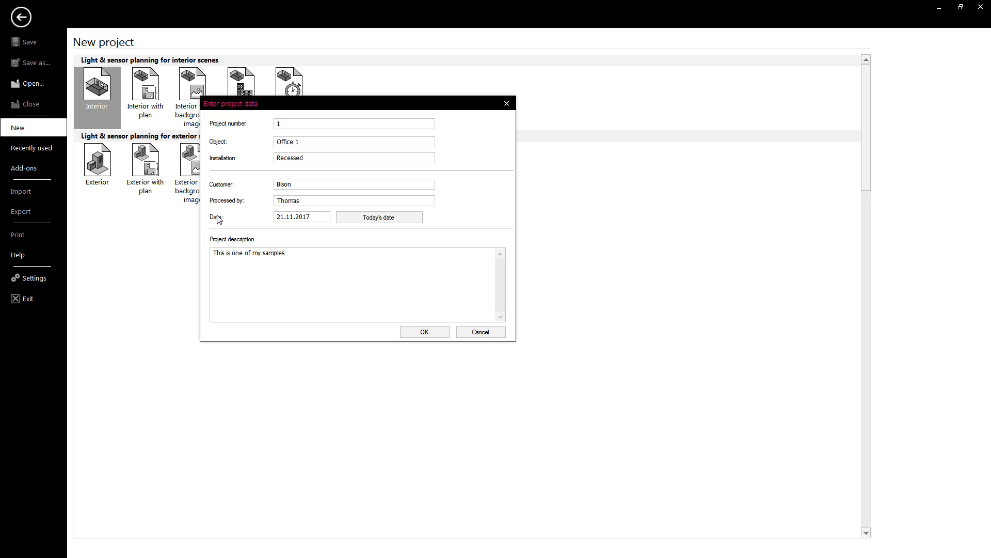
# Apply today's date and the description "This is our first Lighting project" to the project data, and accept it
pyautogui.click(366, 218)
pyautogui.tripleClick(304, 254)
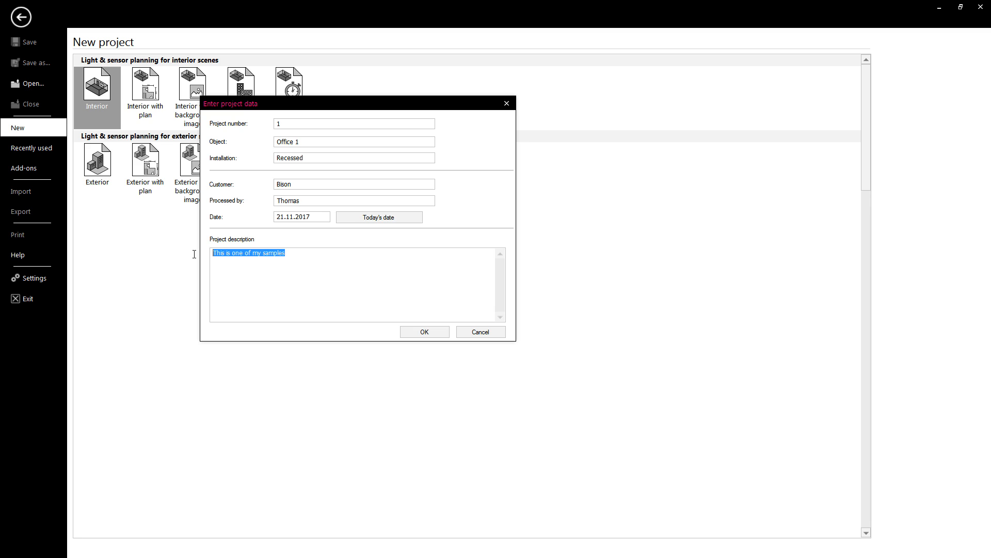
pyautogui.write('T')
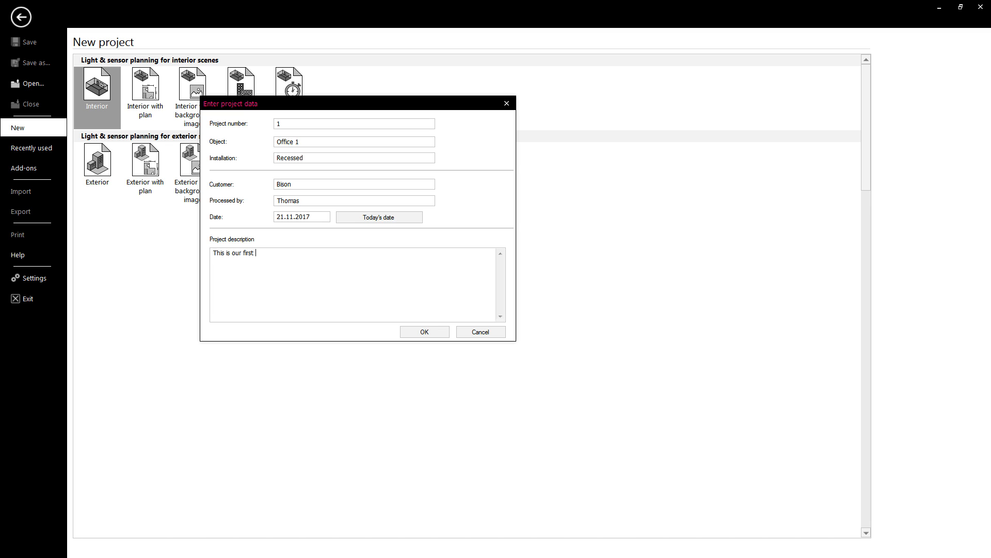
pyautogui.write('his is our first projectLighting')
pyautogui.moveTo(416, 106); pyautogui.dragTo(362, 102)
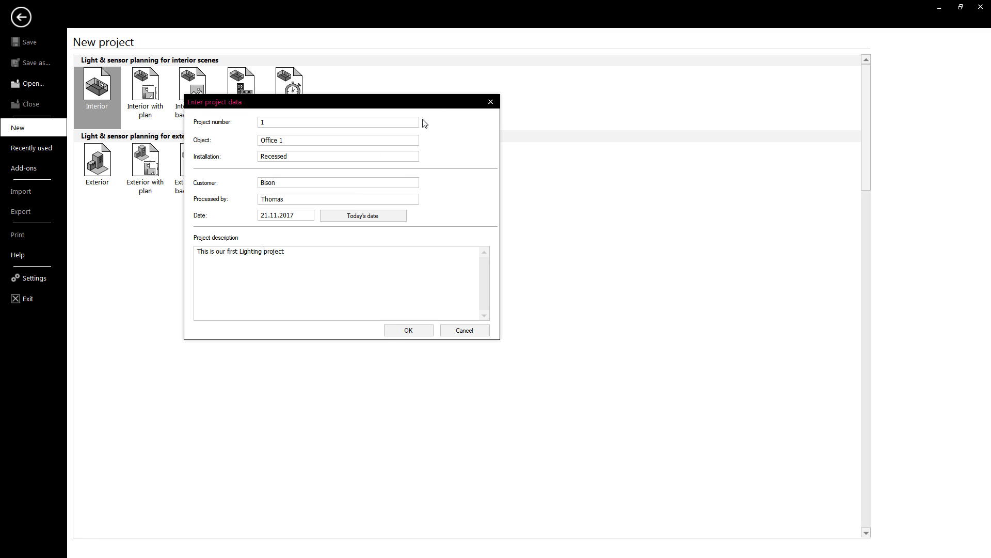
pyautogui.click(411, 333)
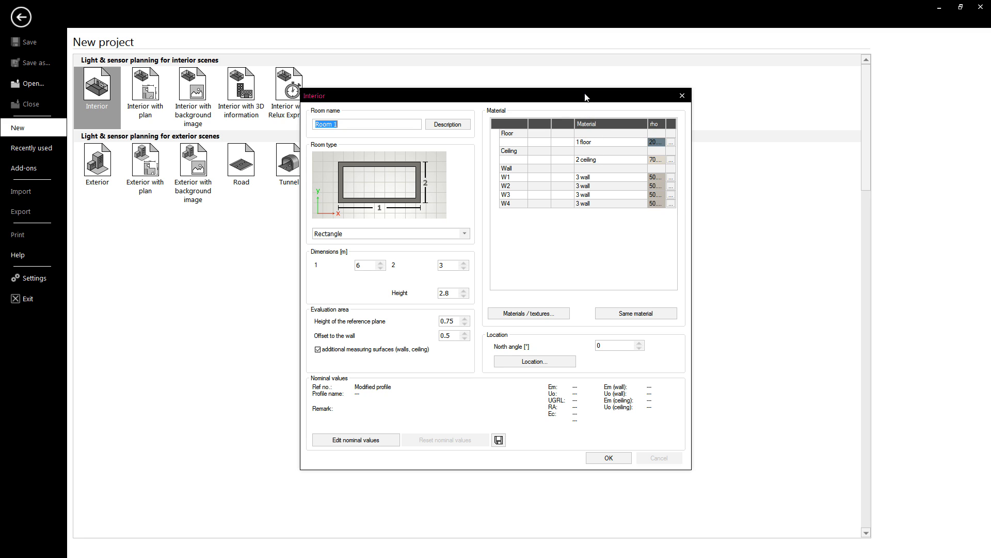
pyautogui.moveTo(587, 96); pyautogui.dragTo(479, 96)
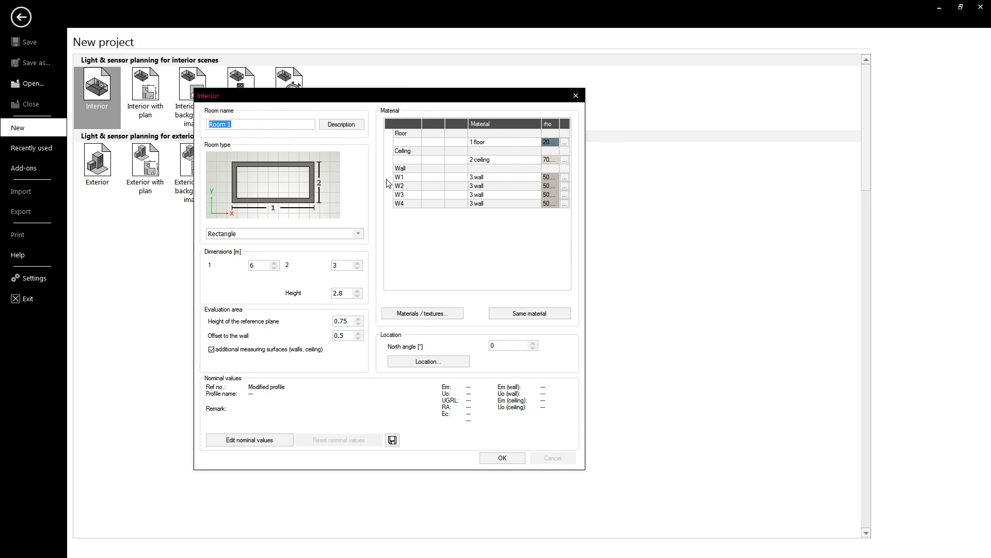
pyautogui.moveTo(416, 94)
pyautogui.mouseDown()
pyautogui.moveTo(397, 83)
pyautogui.moveTo(409, 84)
pyautogui.mouseUp()
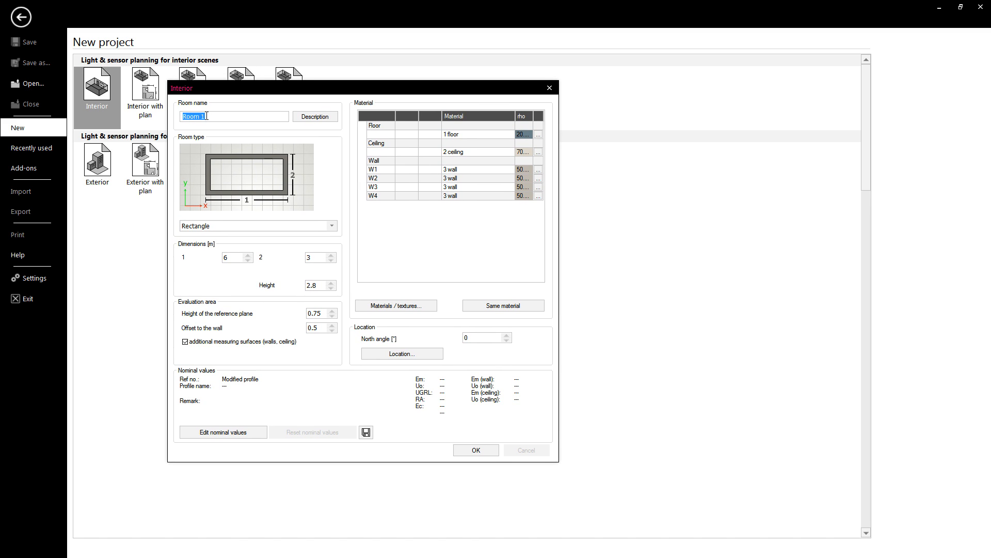
pyautogui.moveTo(287, 91); pyautogui.dragTo(302, 101)
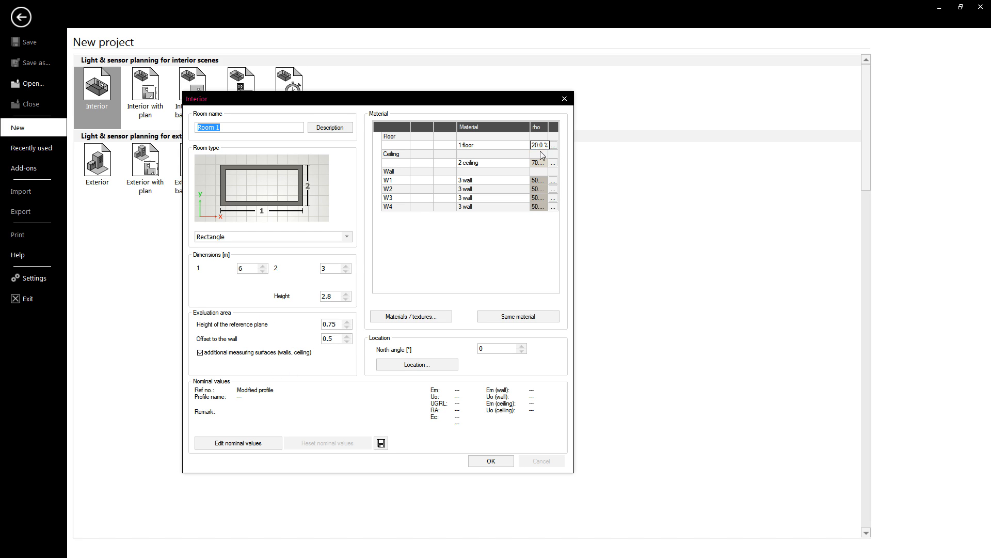
pyautogui.moveTo(471, 102); pyautogui.dragTo(470, 102)
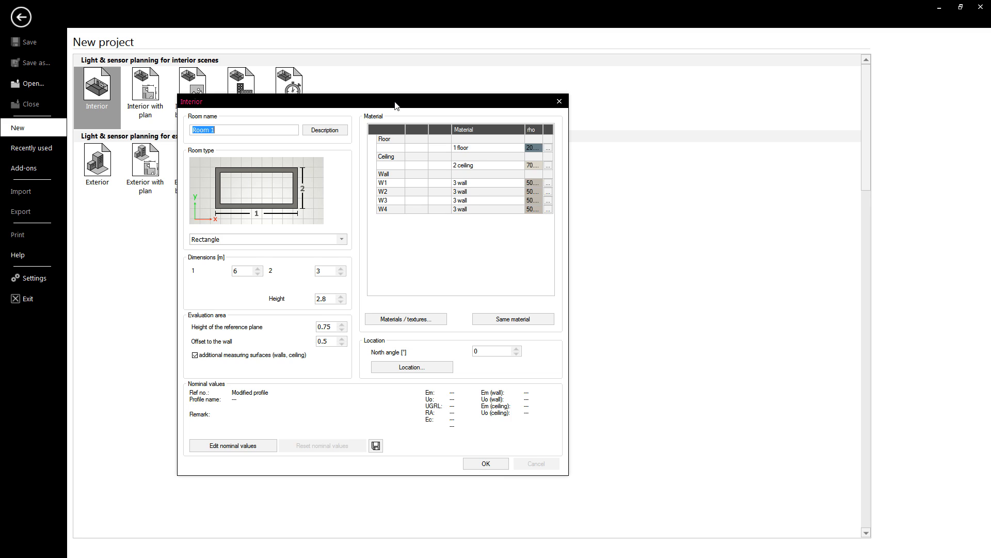
pyautogui.moveTo(397, 100); pyautogui.dragTo(399, 104)
pyautogui.moveTo(334, 105); pyautogui.dragTo(355, 111)
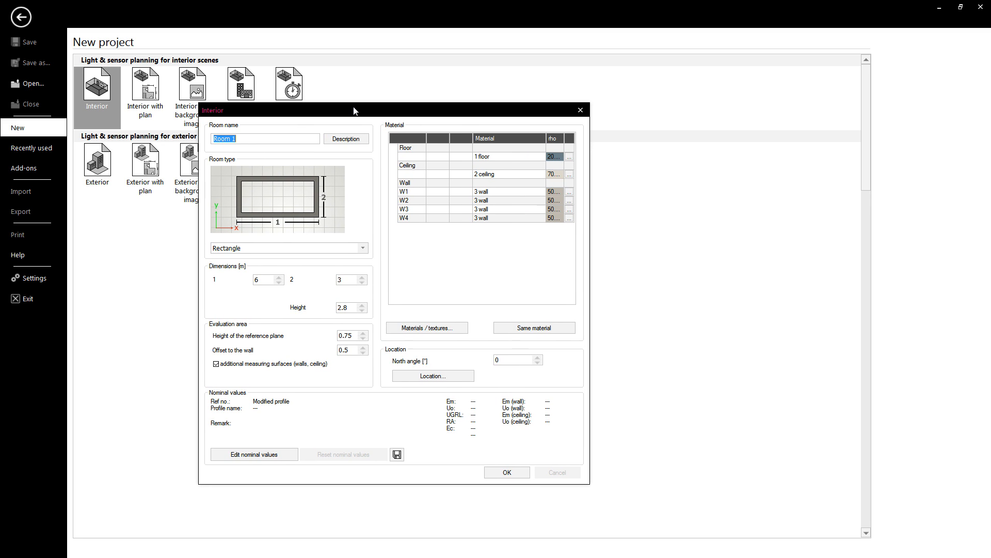
# Rename the room as "Small Office"
pyautogui.moveTo(270, 138); pyautogui.dragTo(180, 143)
pyautogui.write('Office')
pyautogui.moveTo(343, 108); pyautogui.dragTo(334, 105)
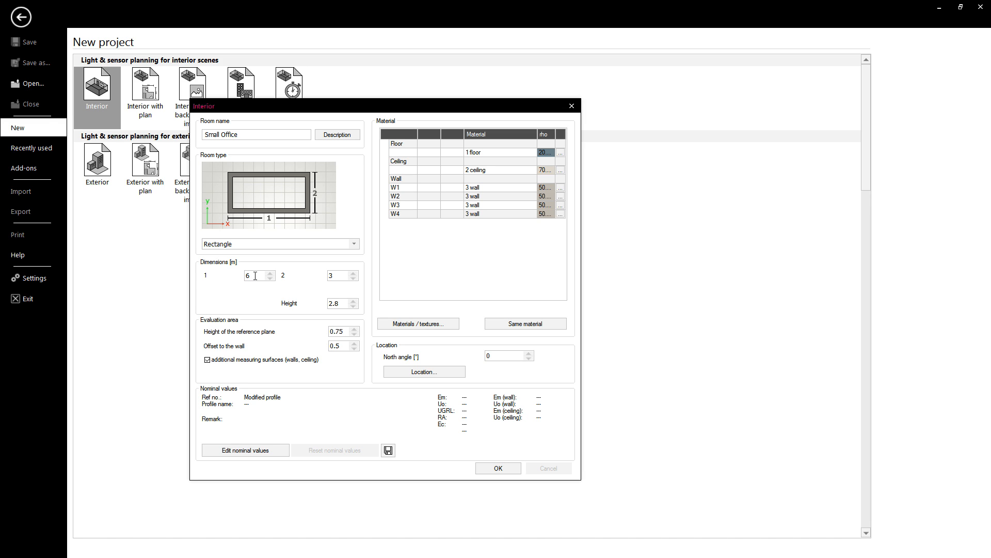
# Set the rectangular room's dimension 1 to 8 m and dimension 2 to 5 m
pyautogui.press('BackSpace')
pyautogui.write('8')
pyautogui.press('BackSpace')
pyautogui.write('5')
pyautogui.moveTo(434, 106); pyautogui.dragTo(438, 103)
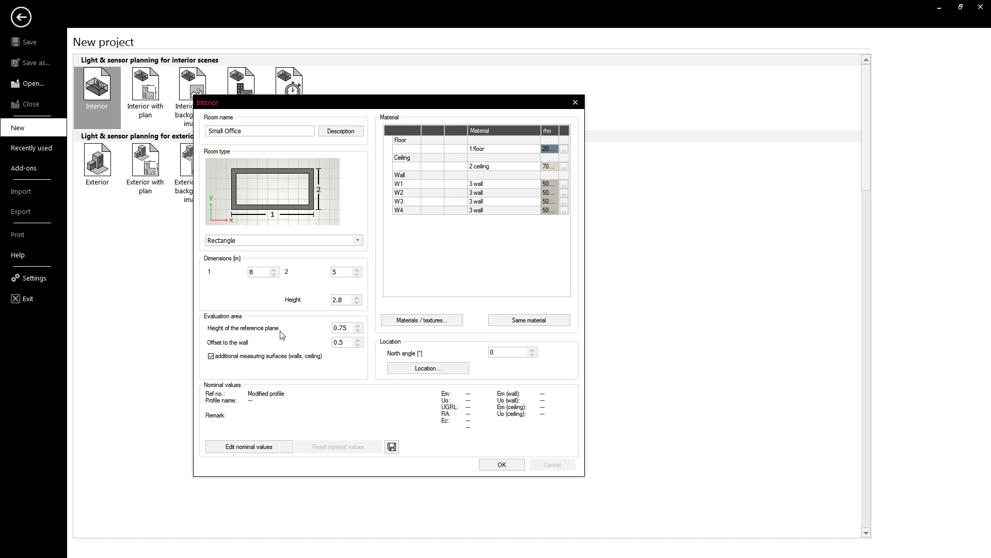
pyautogui.click(346, 329)
pyautogui.moveTo(408, 103); pyautogui.dragTo(397, 96)
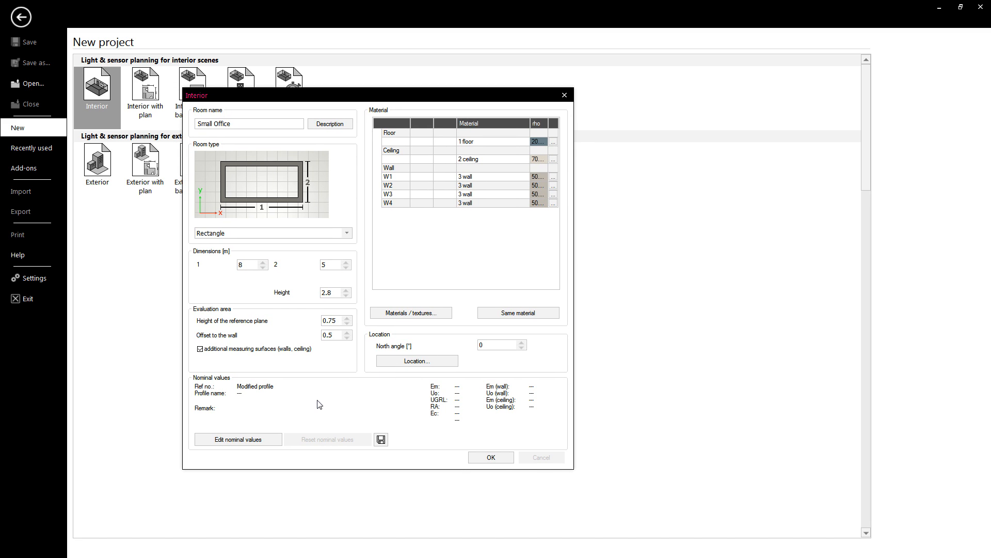
pyautogui.moveTo(472, 96); pyautogui.dragTo(451, 86)
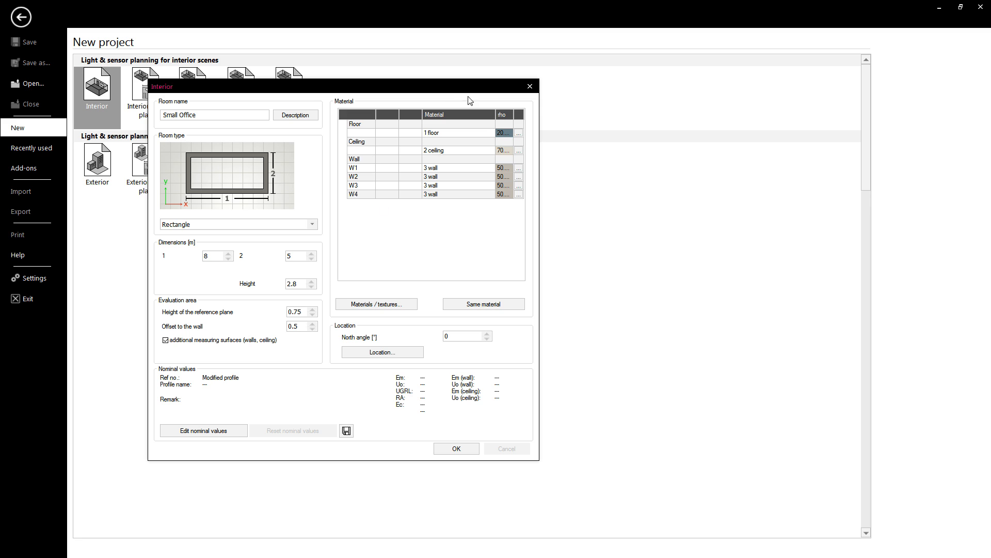
pyautogui.moveTo(466, 93); pyautogui.dragTo(441, 92)
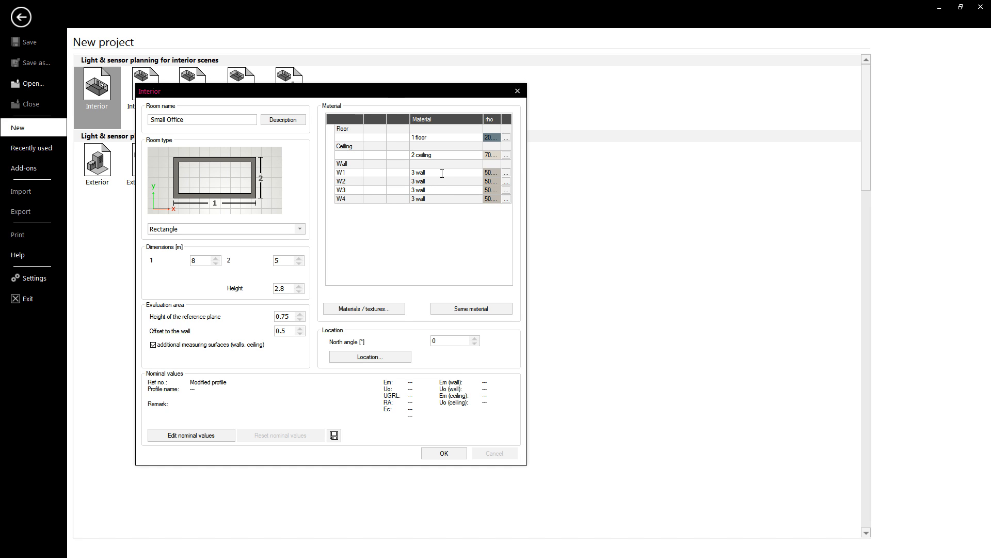
pyautogui.moveTo(453, 89); pyautogui.dragTo(456, 87)
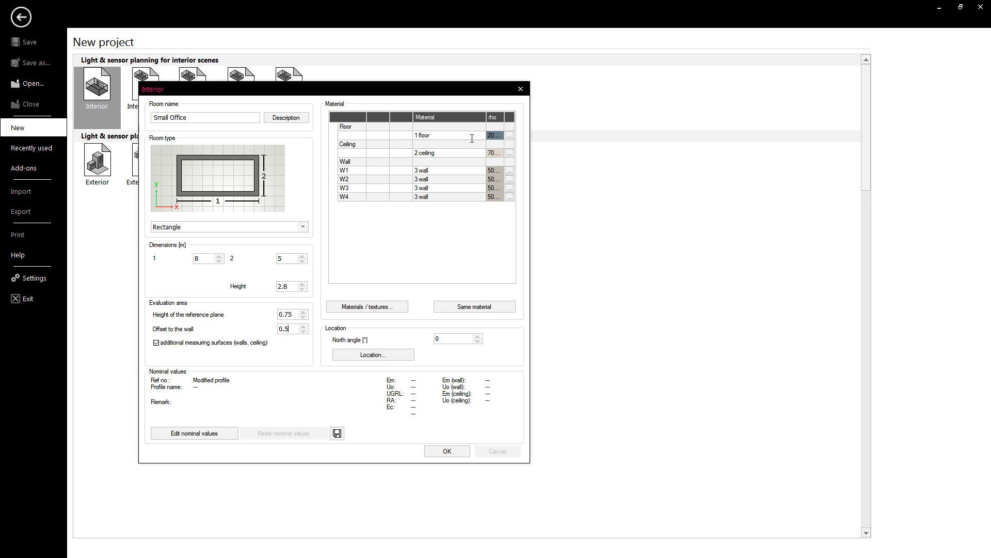
pyautogui.moveTo(442, 87)
pyautogui.mouseDown()
pyautogui.moveTo(452, 91)
pyautogui.moveTo(435, 87)
pyautogui.mouseUp()
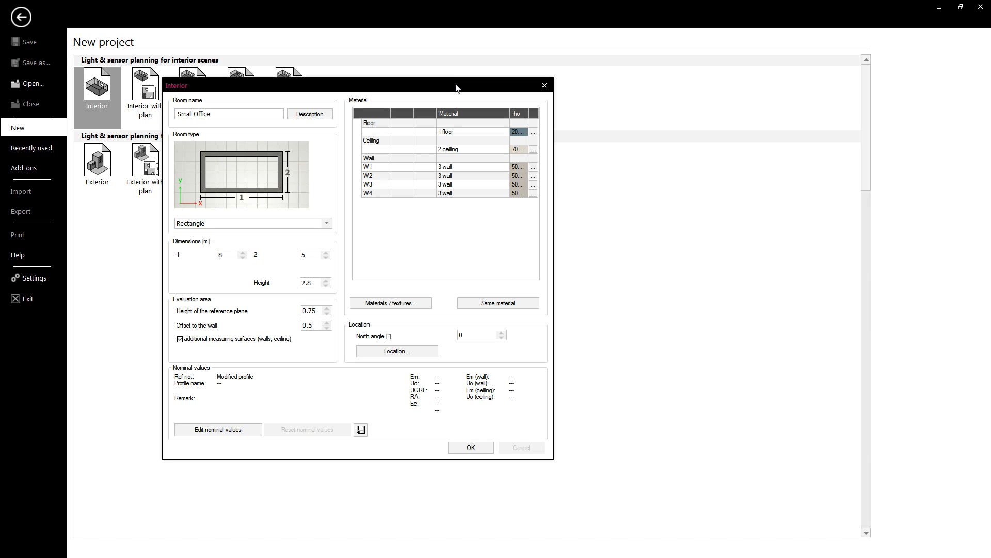
pyautogui.moveTo(456, 87); pyautogui.dragTo(468, 76)
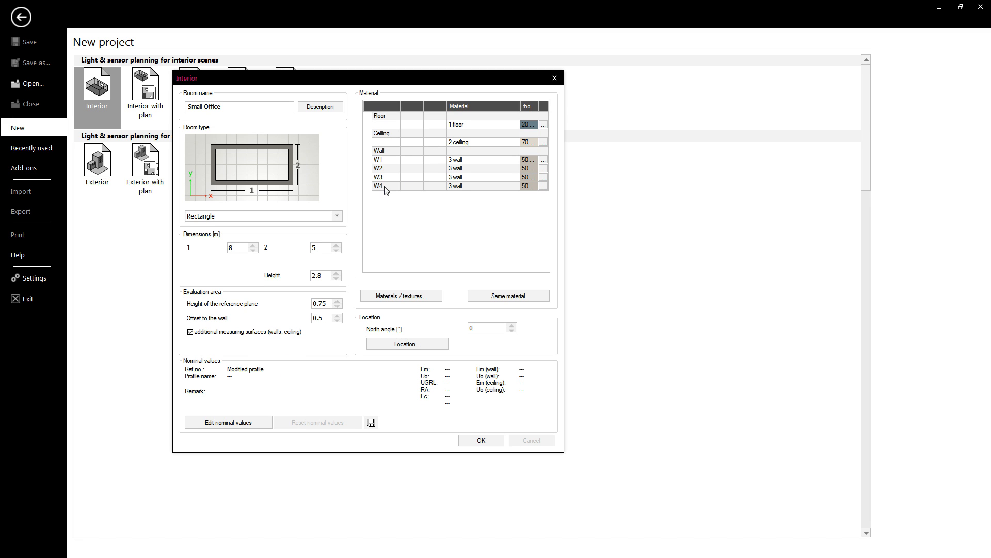
pyautogui.moveTo(447, 82); pyautogui.dragTo(464, 75)
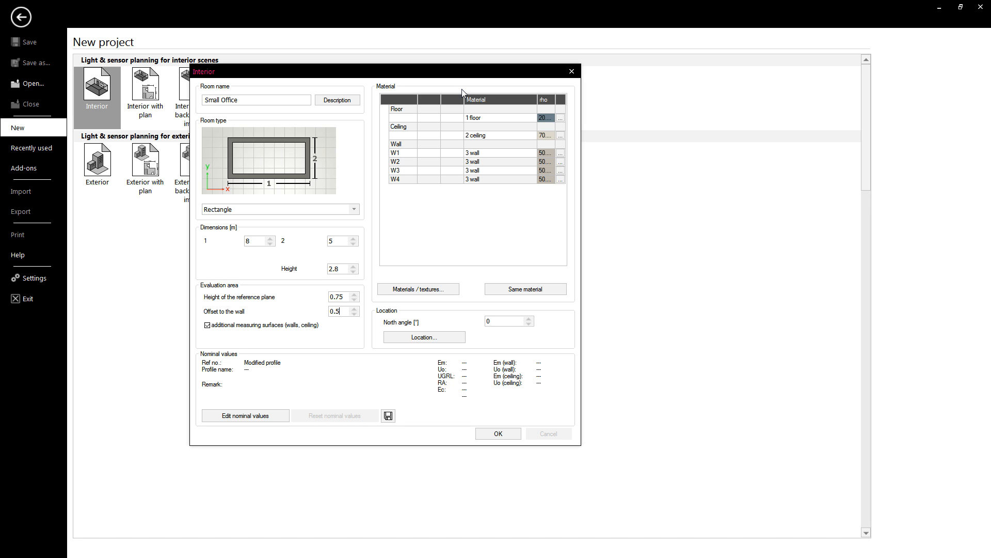
pyautogui.moveTo(453, 74); pyautogui.dragTo(442, 67)
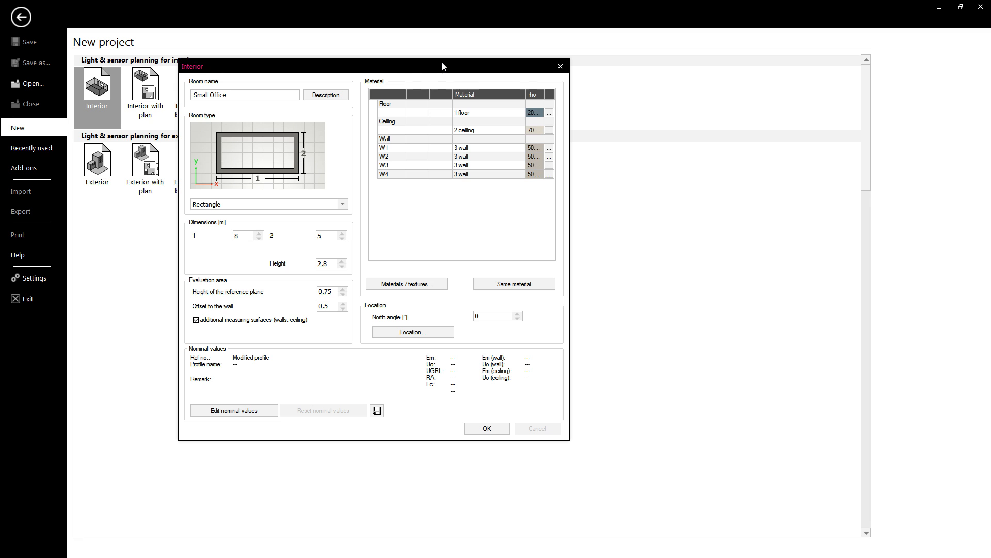
pyautogui.moveTo(443, 67); pyautogui.dragTo(443, 69)
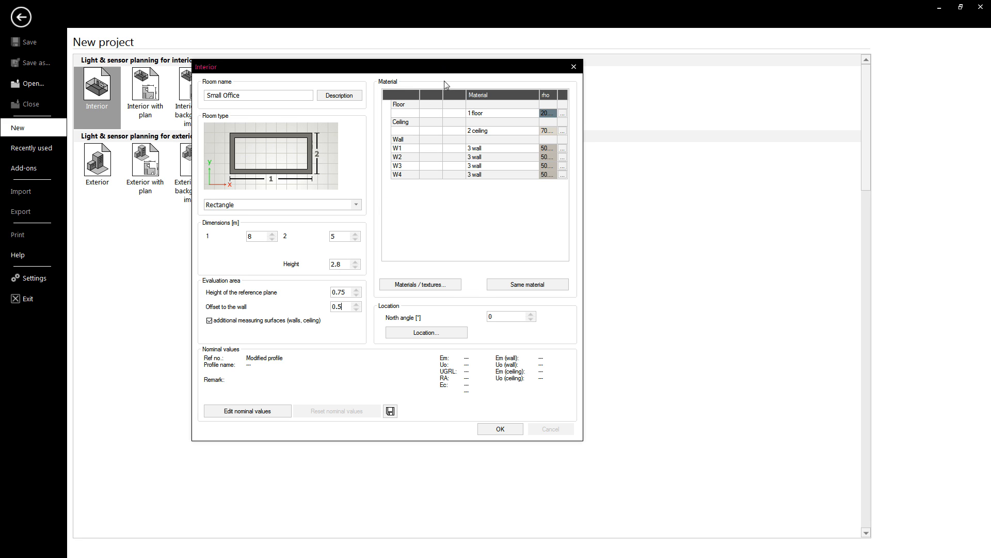
pyautogui.moveTo(449, 66); pyautogui.dragTo(452, 68)
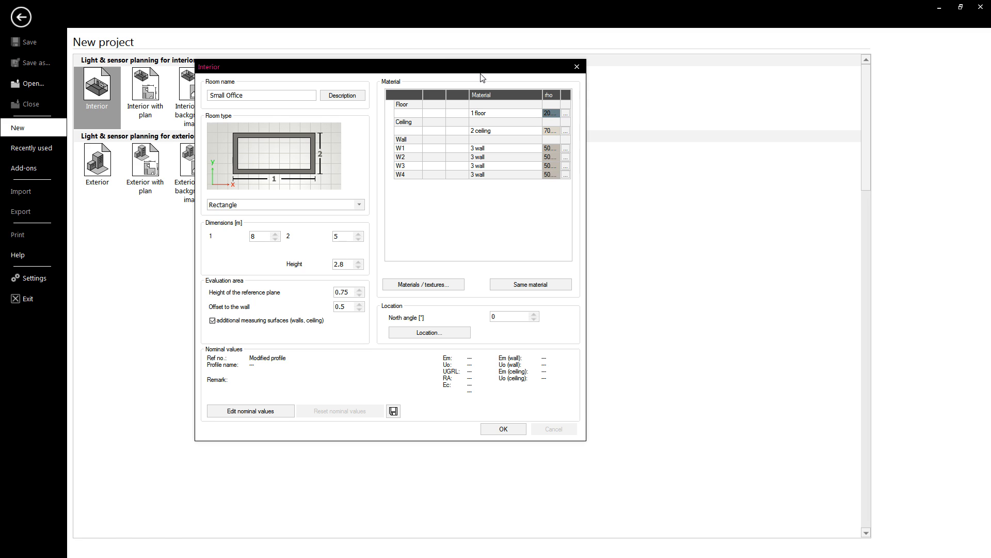
pyautogui.moveTo(467, 67); pyautogui.dragTo(440, 70)
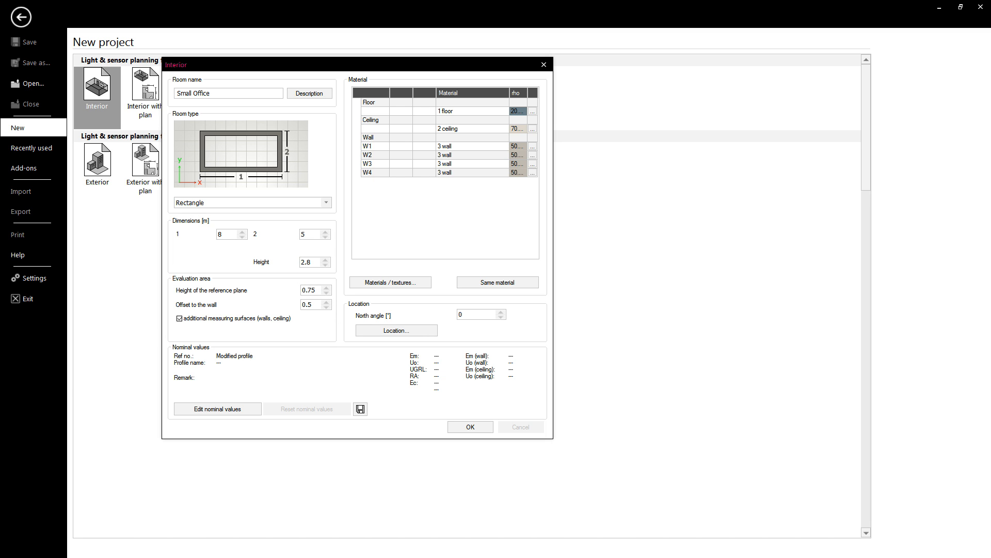
# Switch to the web browser, search Google for "bs en 12464 part 1" and open the BSI Shop page for BS EN 12464-1
pyautogui.hotkey('alt', 'Tab')
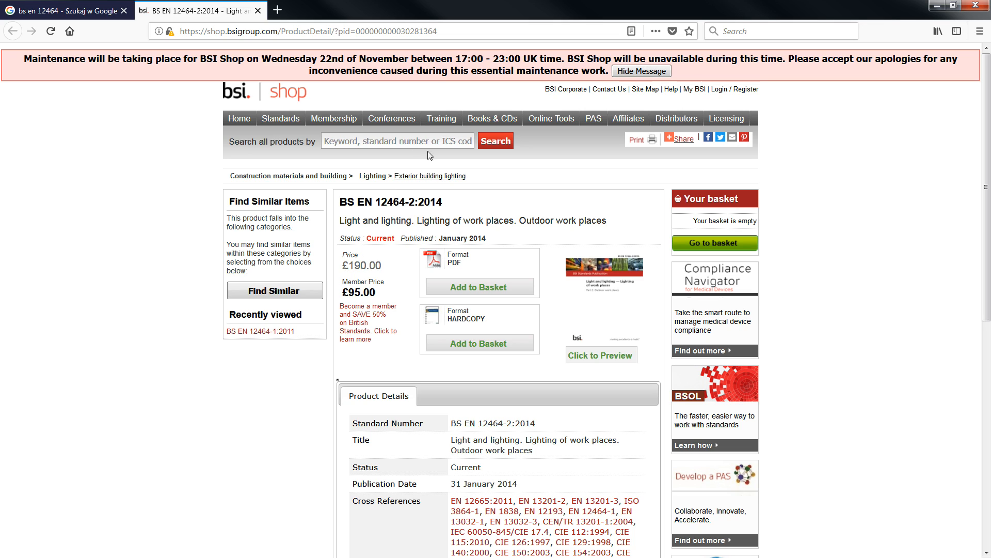
pyautogui.click(92, 10)
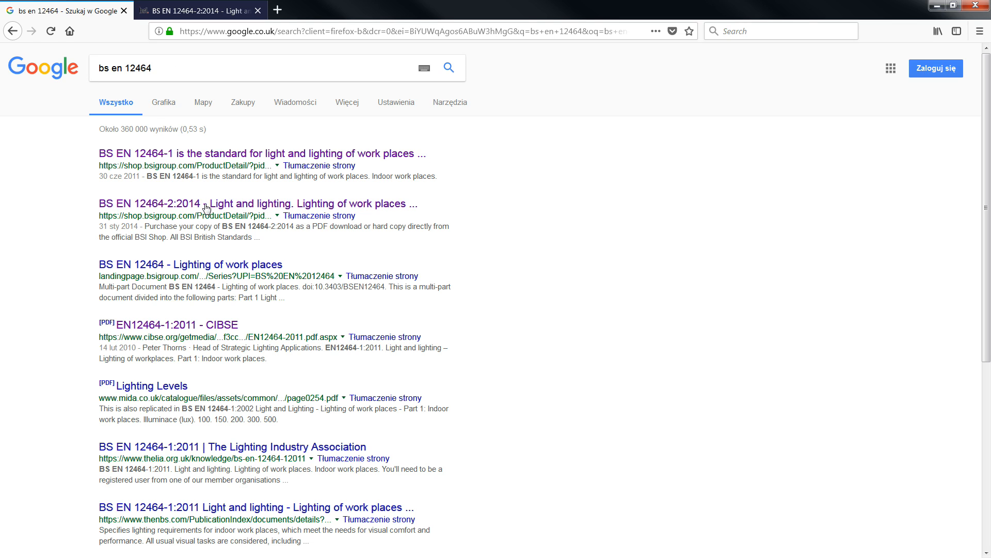
pyautogui.click(167, 68)
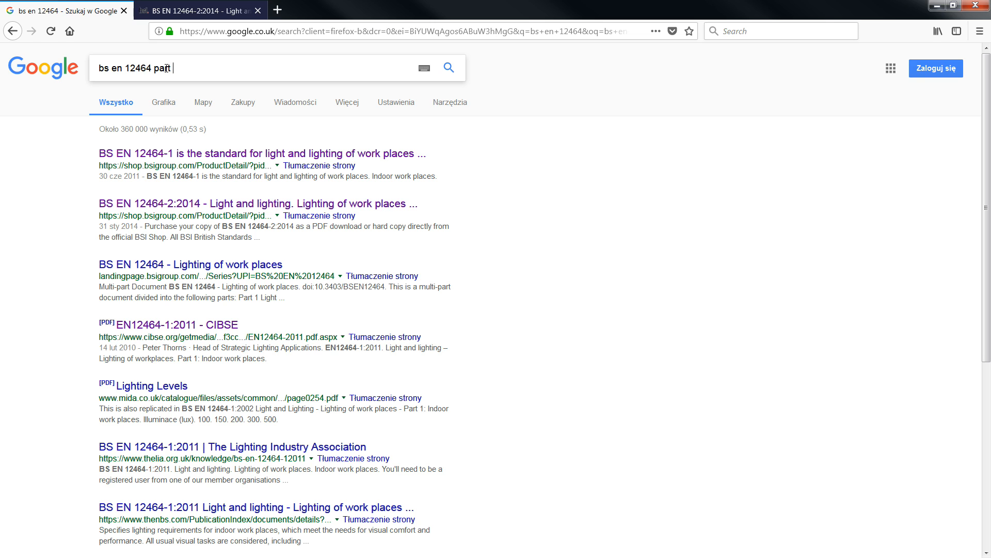
pyautogui.write('part 1')
pyautogui.click(447, 70)
pyautogui.click(246, 153)
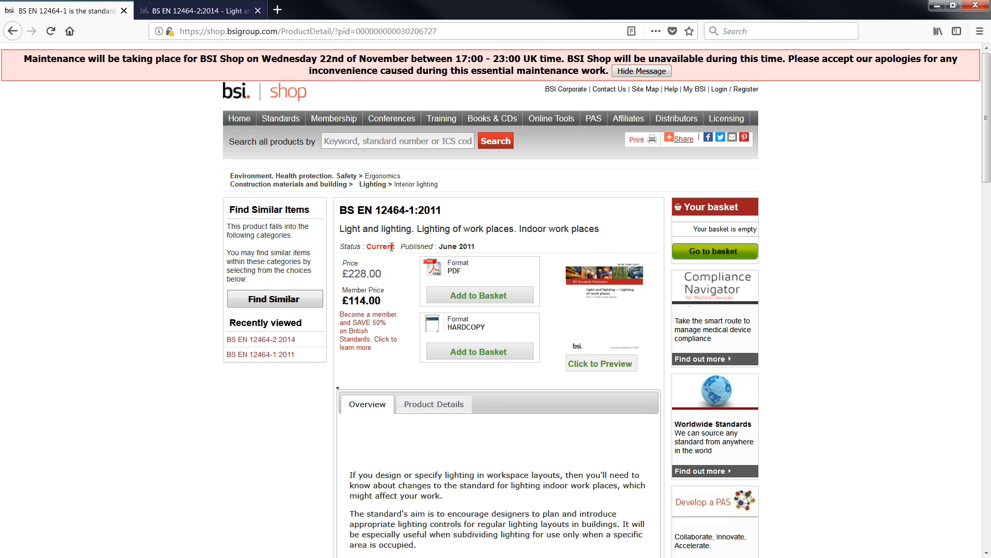
# View the BSI Shop page for the outdoor workplace standard BS EN 12464-2:2014 and switch back to the interior room settings in Relux
pyautogui.click(209, 14)
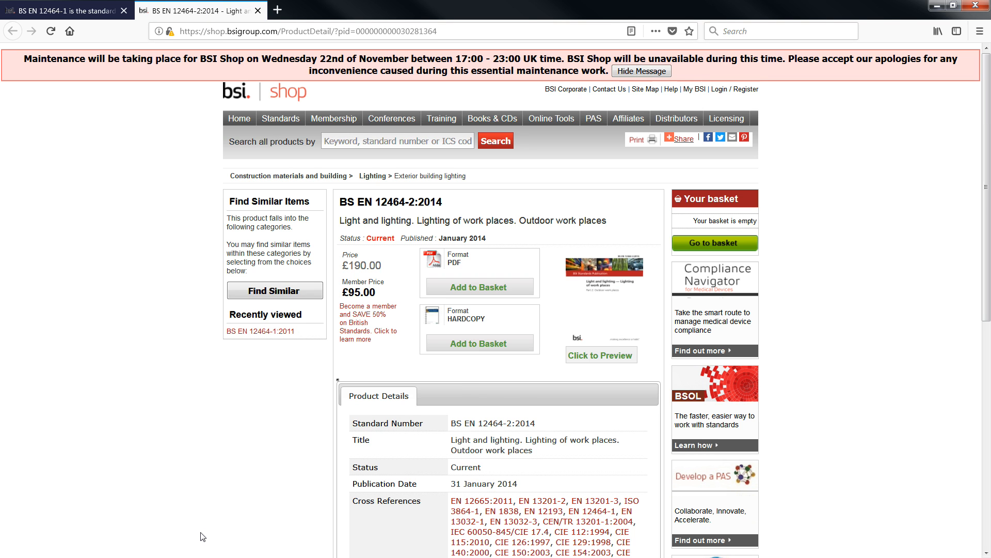
pyautogui.click(936, 6)
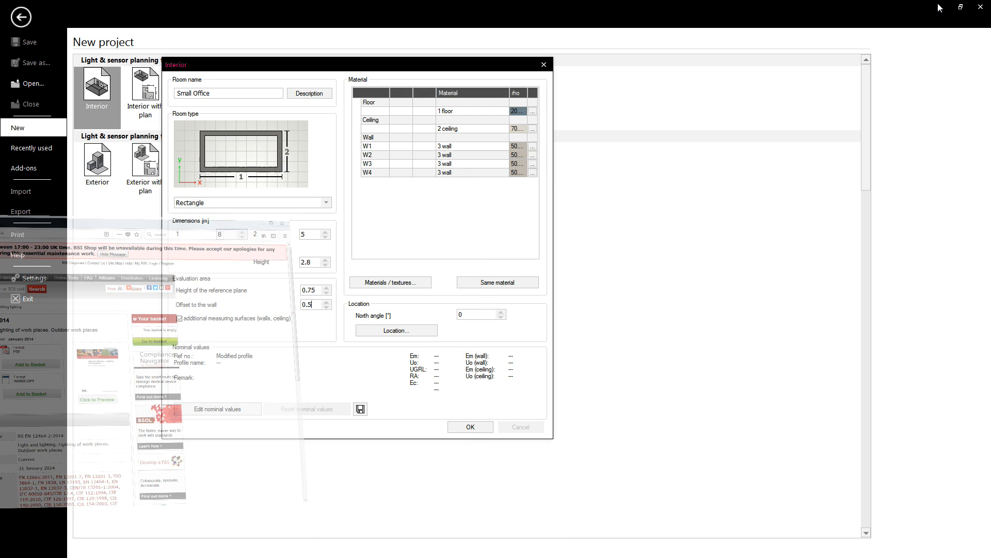
pyautogui.moveTo(447, 67); pyautogui.dragTo(440, 68)
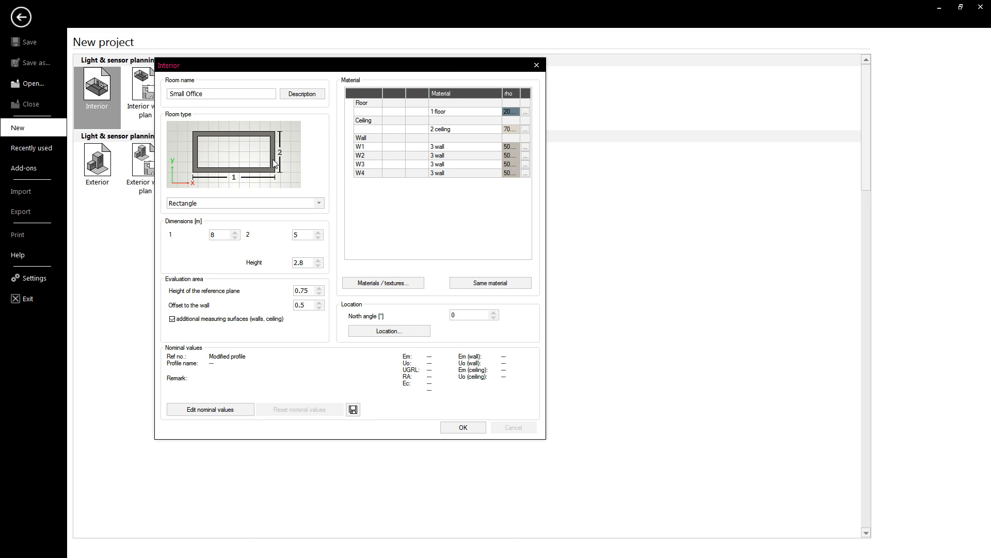
pyautogui.moveTo(328, 65); pyautogui.dragTo(336, 58)
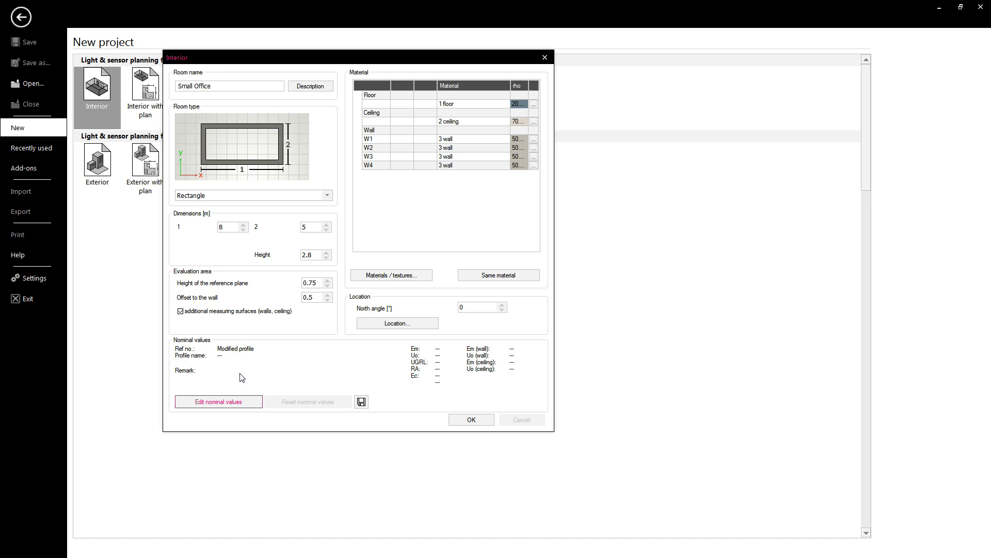
# Assign the EN 12464-1 office profile 5.26.2 "Writing, typing, reading, data processing" as the room's nominal values and accept the room settings
pyautogui.click(230, 402)
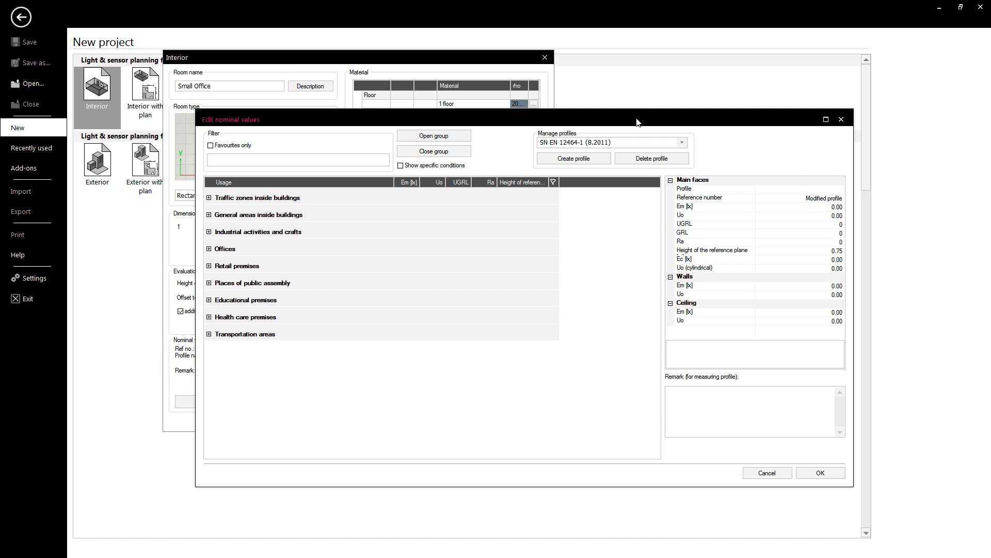
pyautogui.moveTo(630, 120); pyautogui.dragTo(576, 99)
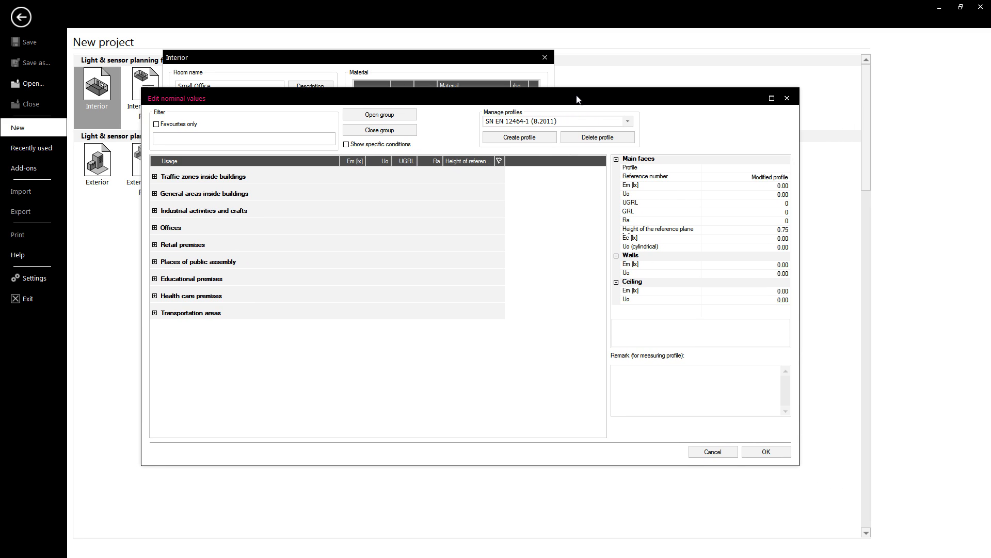
pyautogui.moveTo(447, 100); pyautogui.dragTo(452, 99)
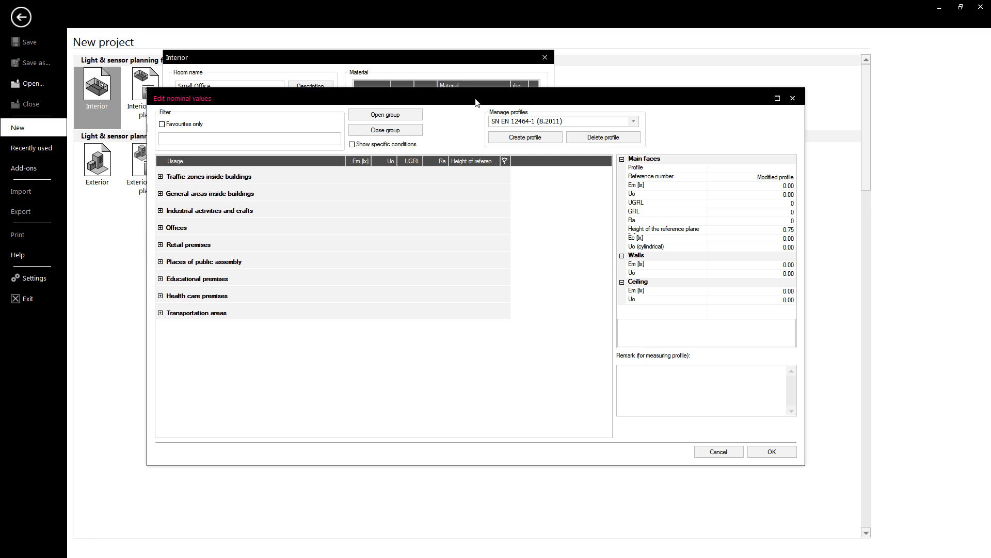
pyautogui.moveTo(475, 99); pyautogui.dragTo(432, 109)
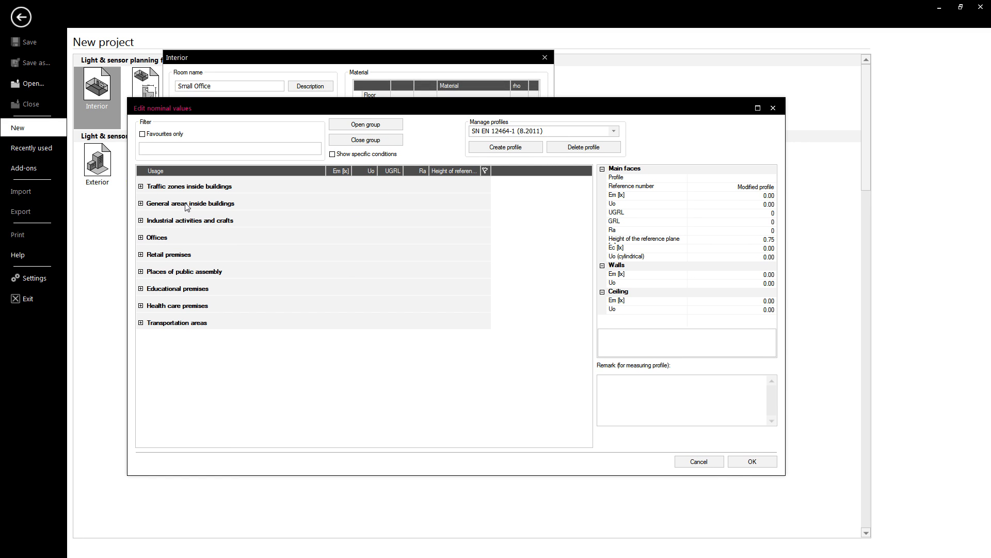
pyautogui.click(141, 238)
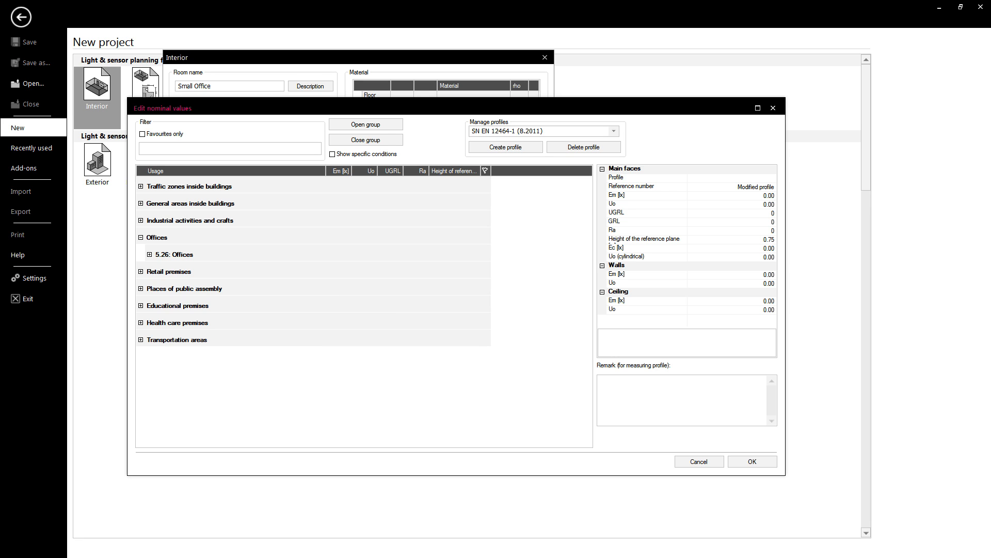
pyautogui.click(149, 255)
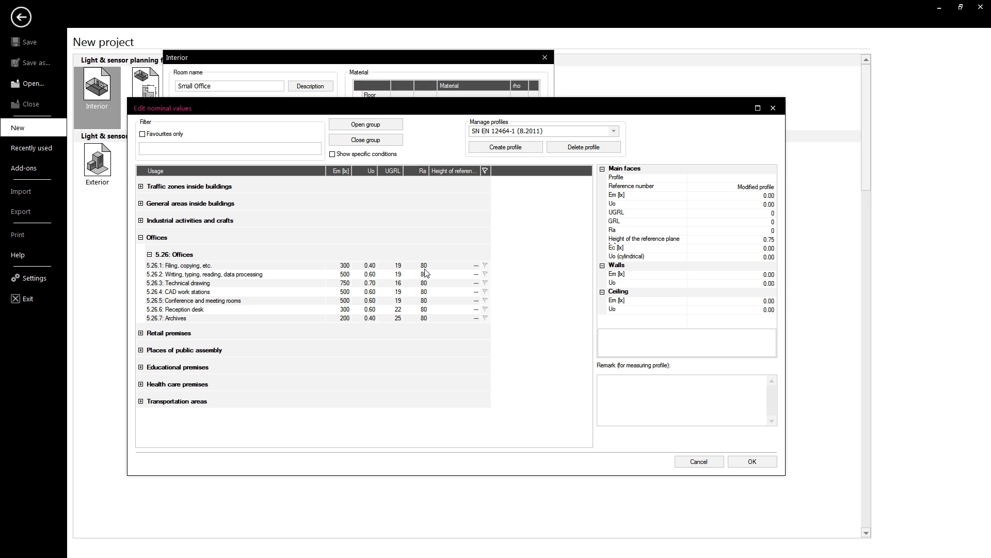
pyautogui.click(174, 276)
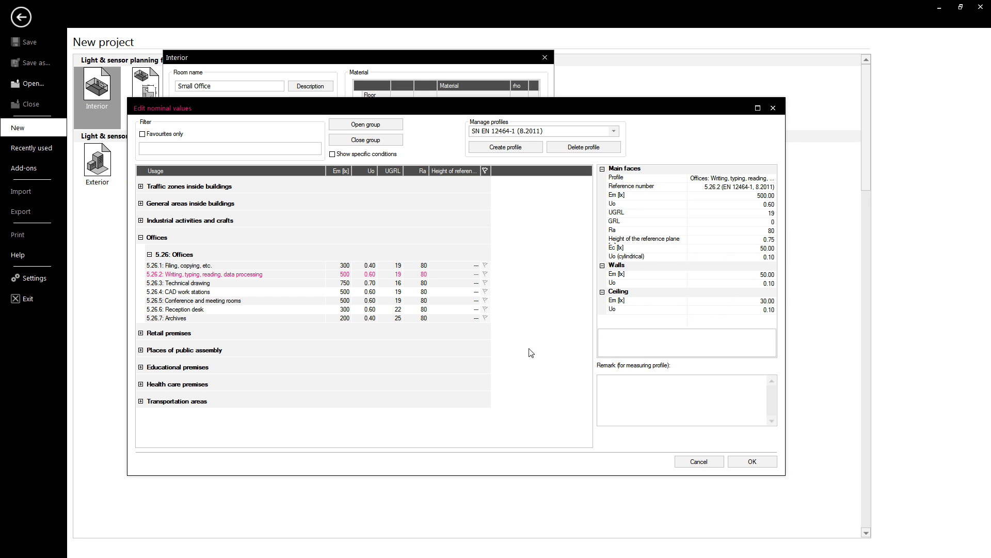
pyautogui.moveTo(577, 109); pyautogui.dragTo(578, 104)
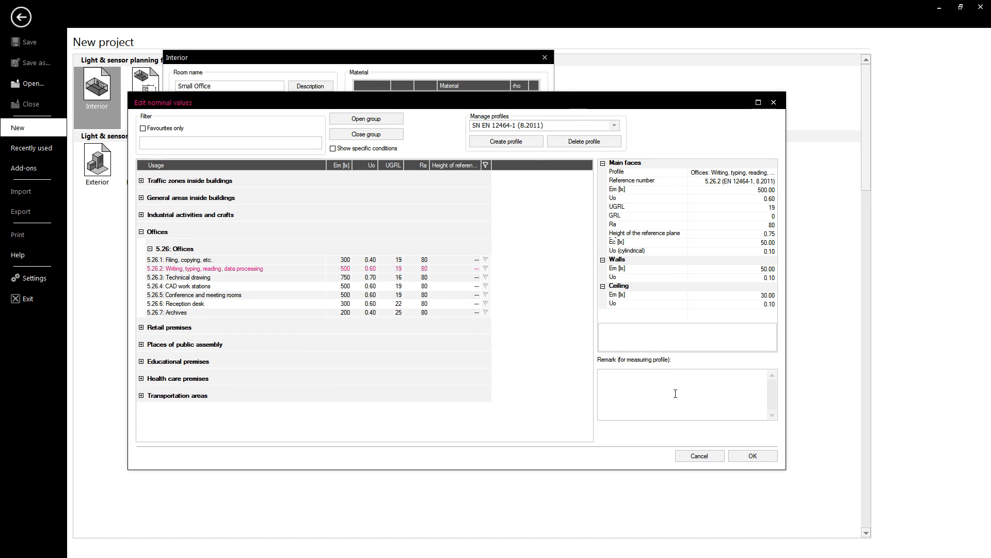
pyautogui.click(753, 457)
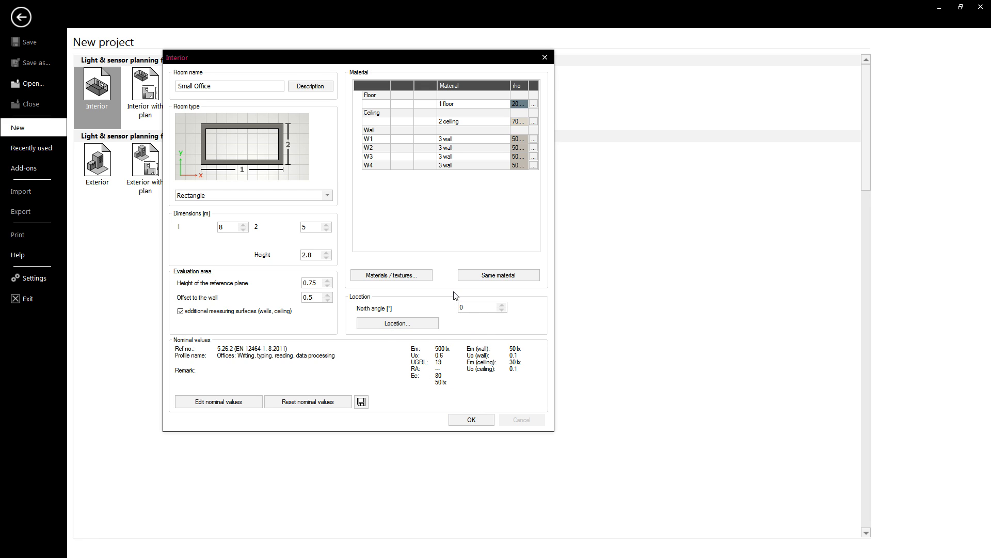
pyautogui.click(472, 420)
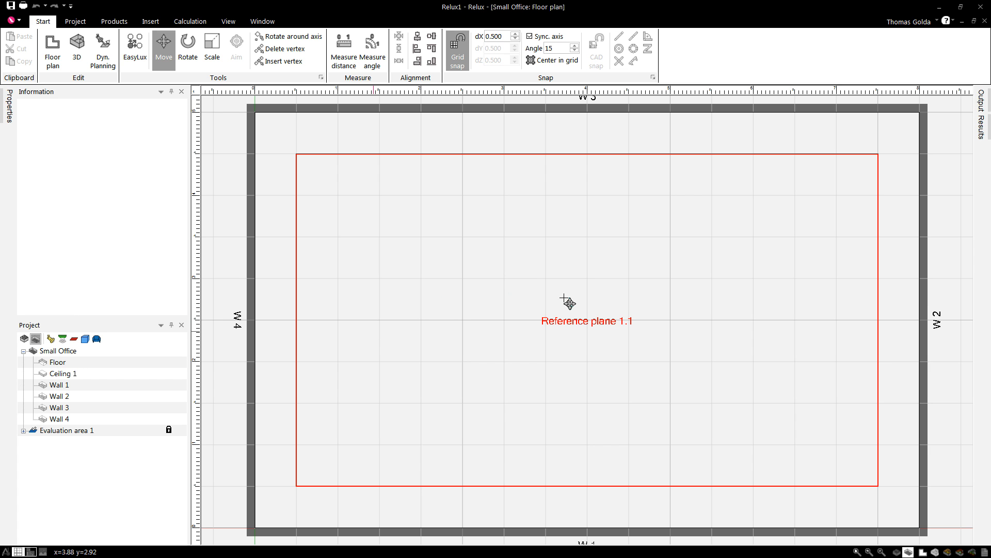